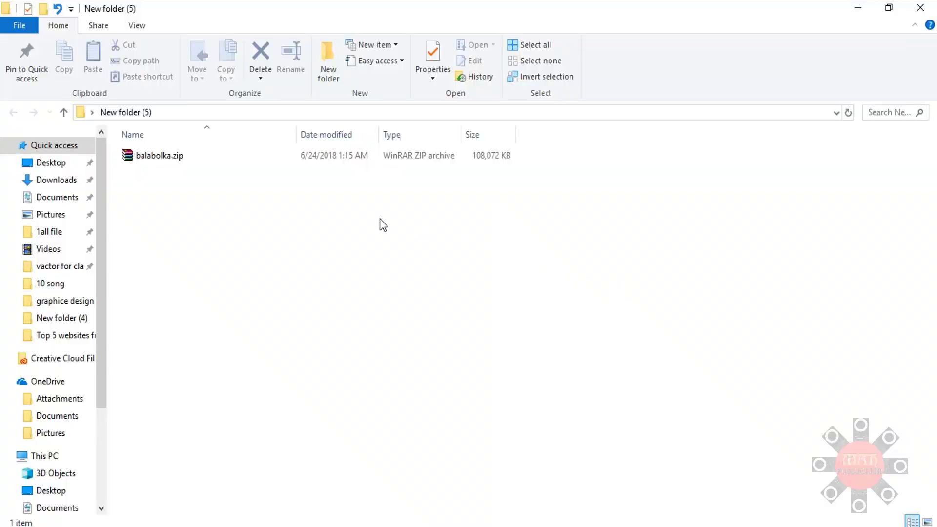
# - Extract balabolka.zip into its own balabolka folder
pyautogui.moveTo(157, 155); pyautogui.dragTo(182, 159)
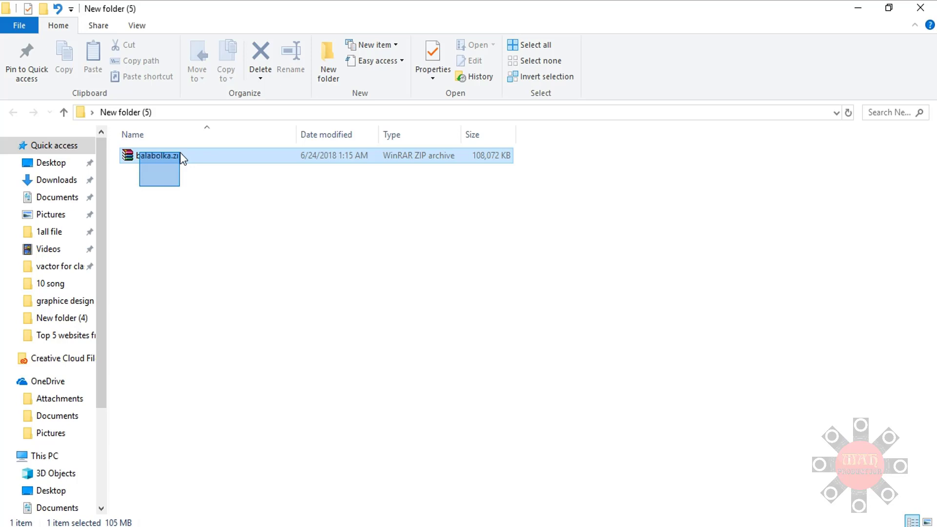
pyautogui.click(180, 152)
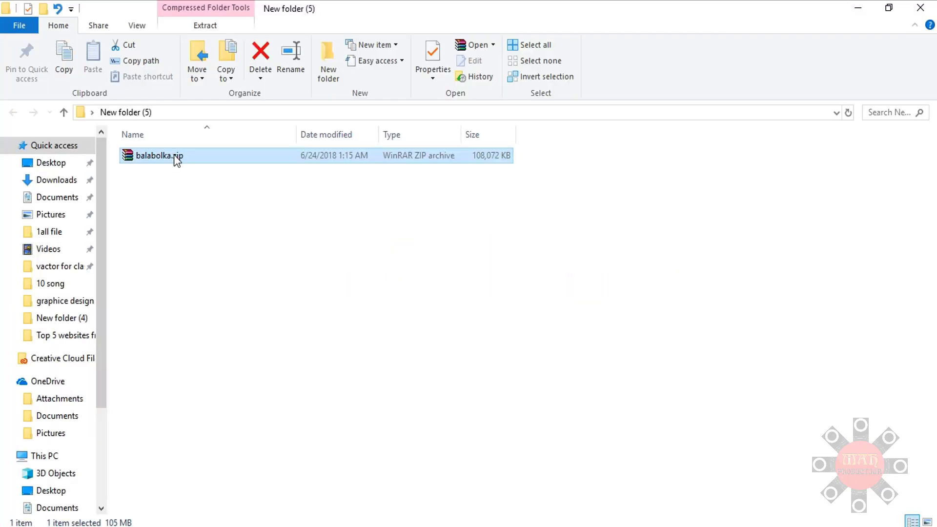
pyautogui.rightClick(174, 154)
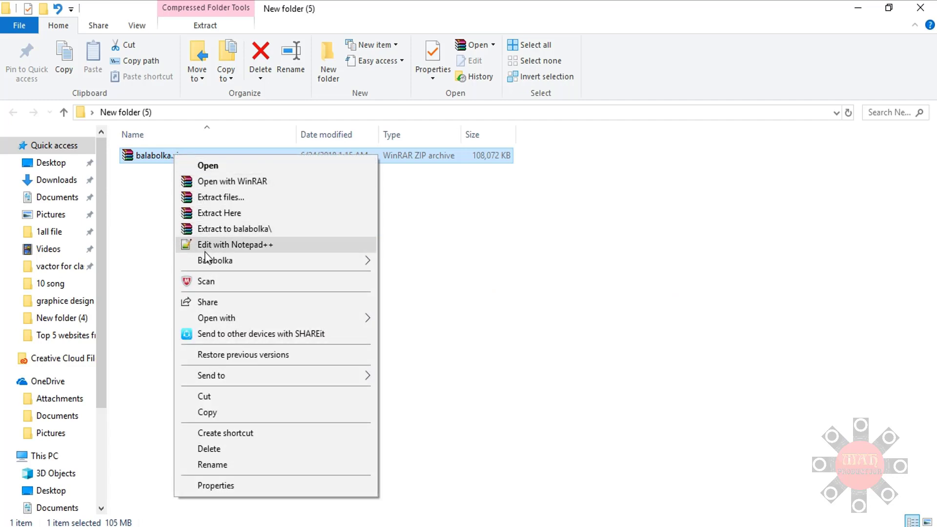
pyautogui.click(233, 229)
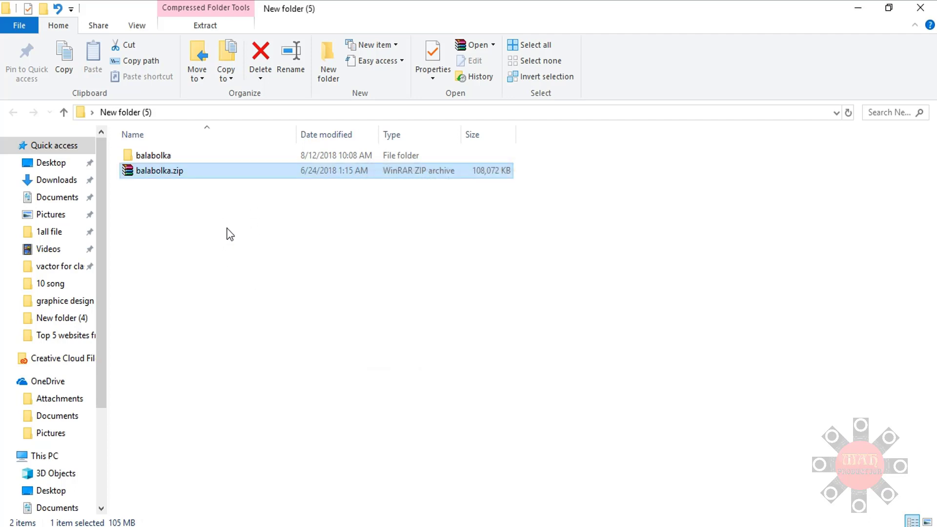
# - Open the extracted balabolka folder and launch setup.exe
pyautogui.doubleClick(172, 155)
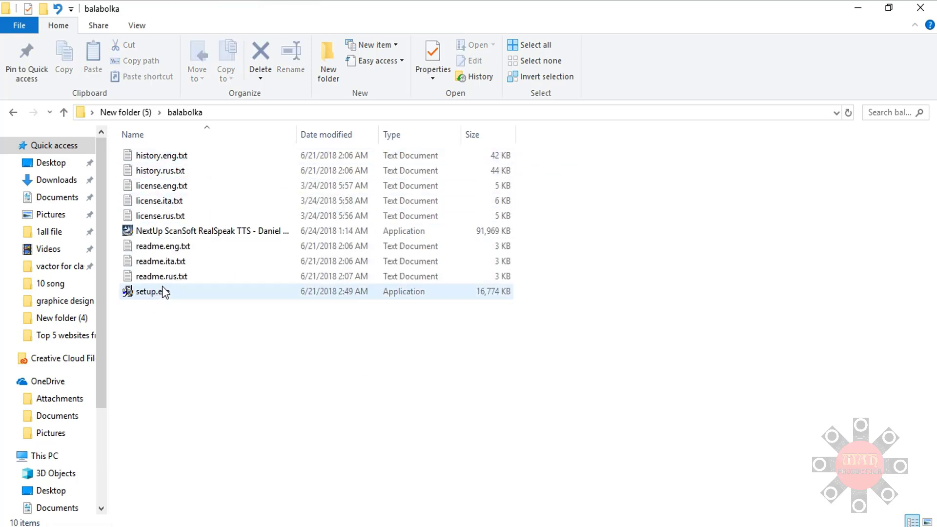
pyautogui.moveTo(153, 291)
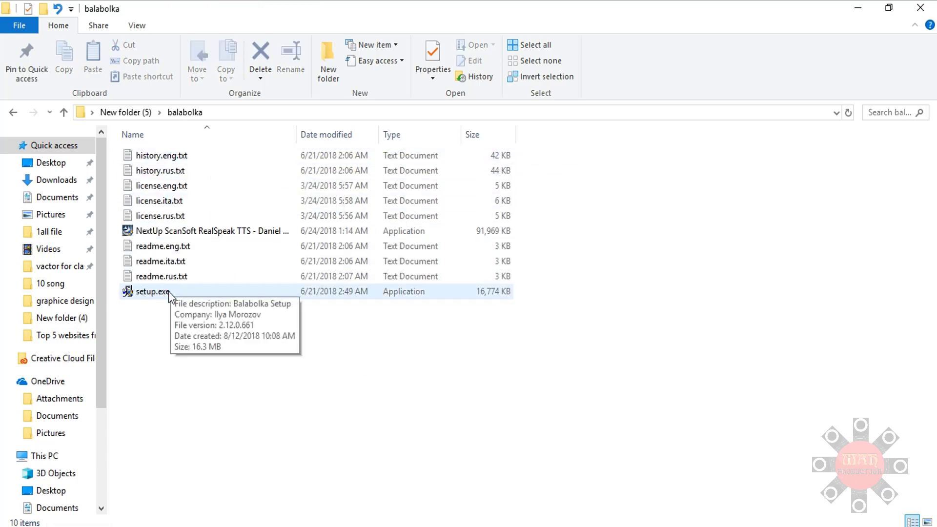
pyautogui.click(169, 297)
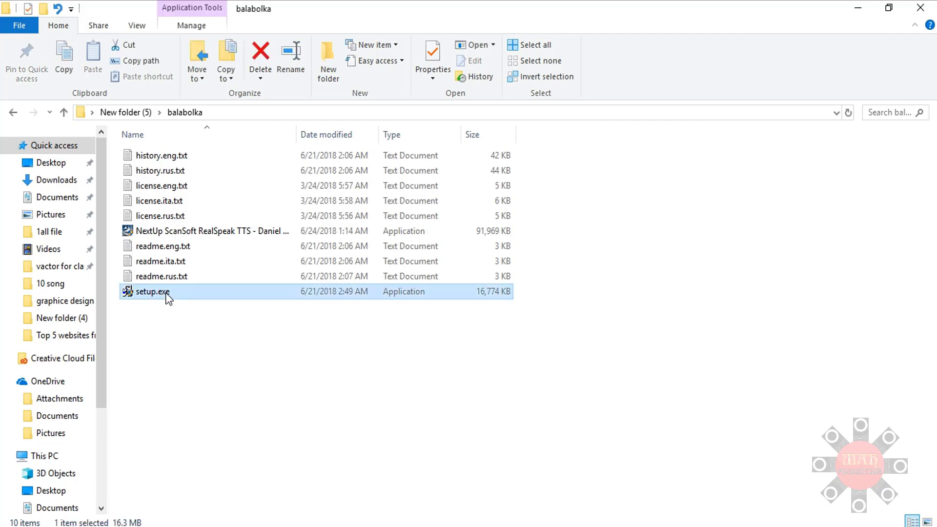
pyautogui.doubleClick(169, 297)
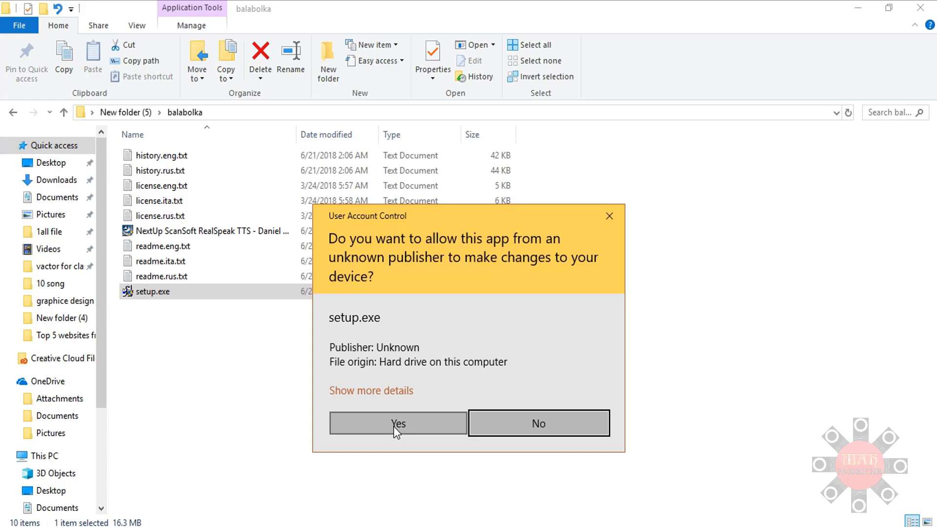
# - Approve the prompt and install Balabolka in English to the default folder, pinned to the taskbar, without launching it
pyautogui.click(393, 424)
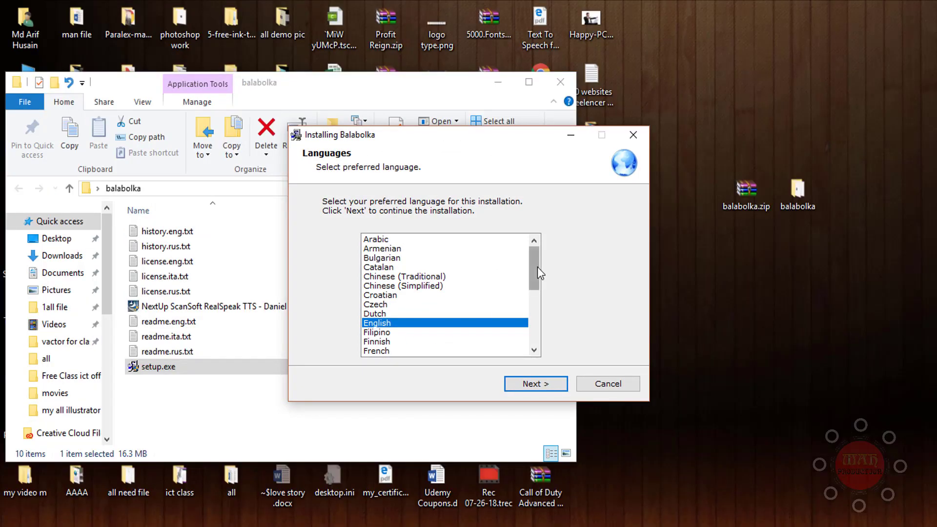
pyautogui.moveTo(537, 271); pyautogui.dragTo(533, 326)
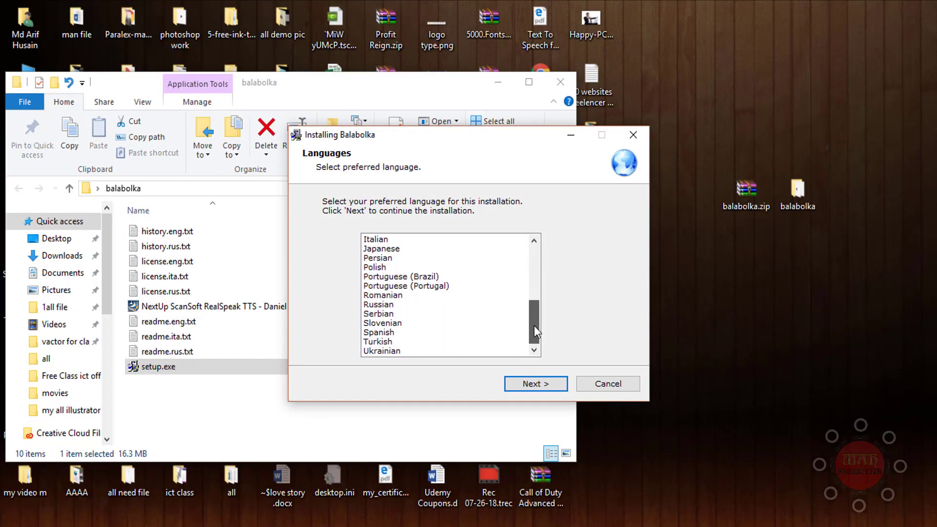
pyautogui.click(522, 385)
pyautogui.click(514, 387)
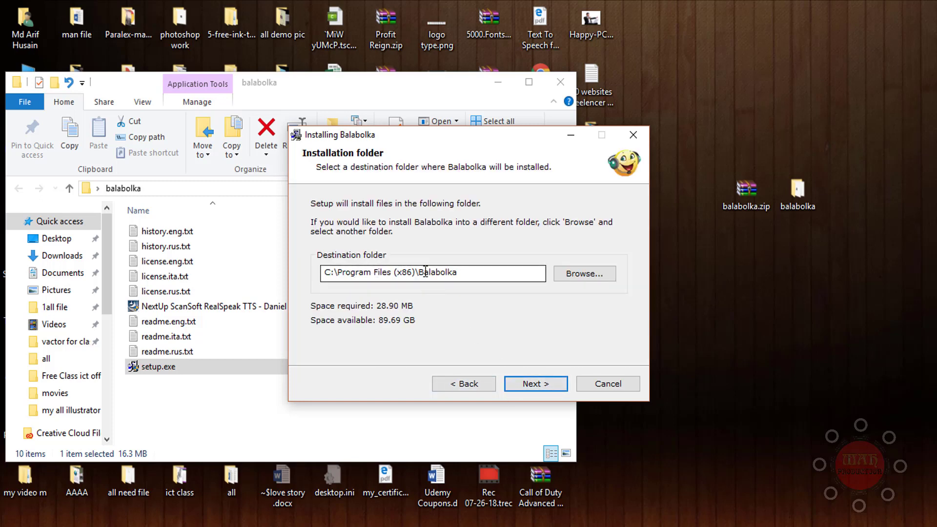
pyautogui.click(513, 382)
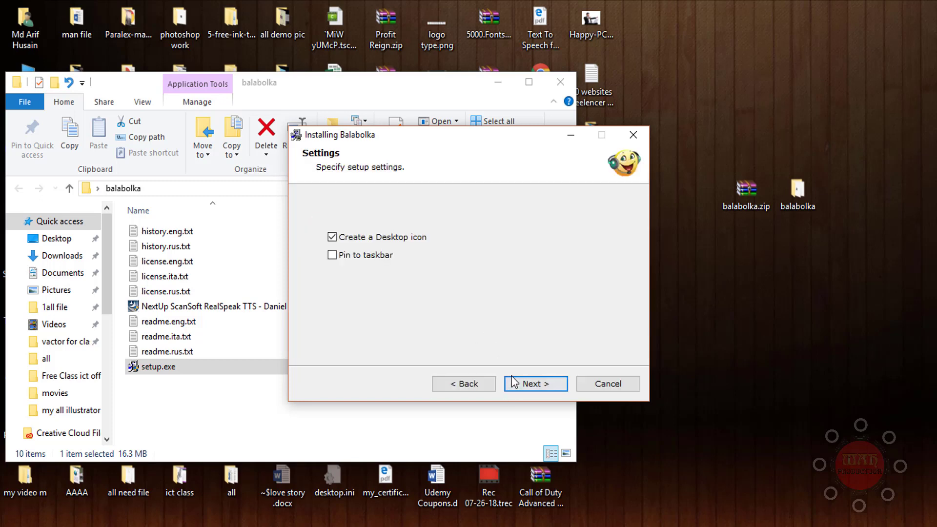
pyautogui.click(364, 256)
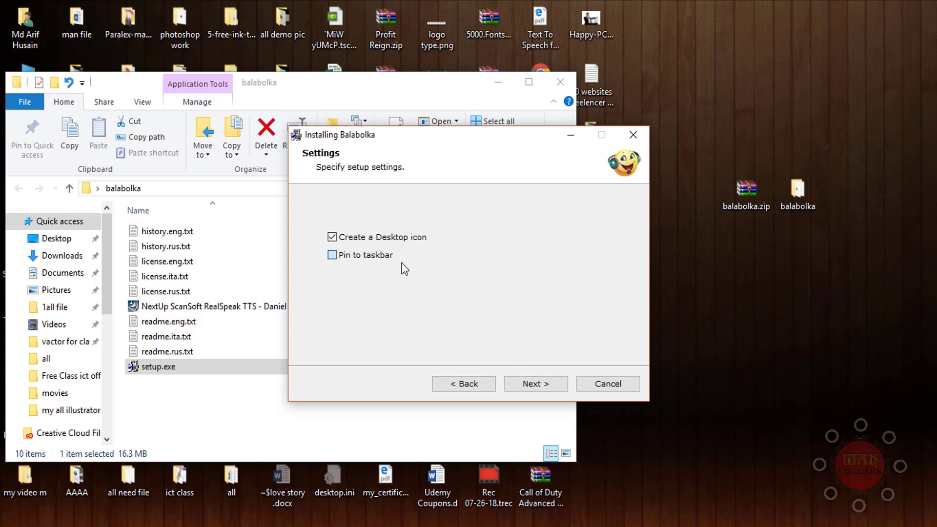
pyautogui.click(515, 387)
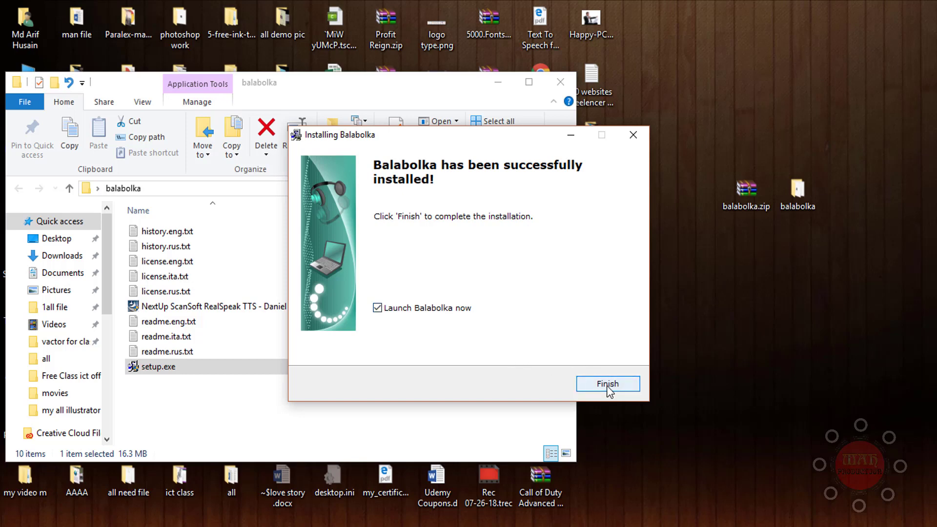
pyautogui.click(378, 310)
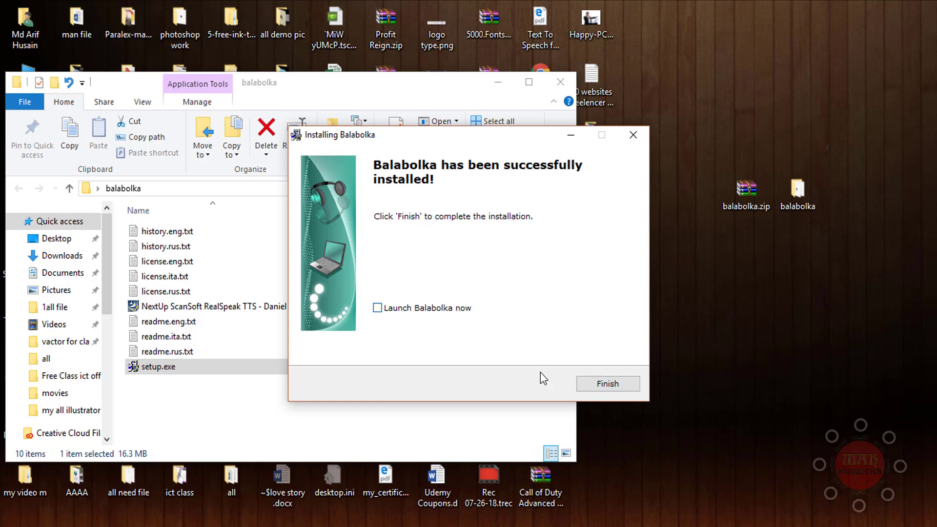
pyautogui.click(593, 384)
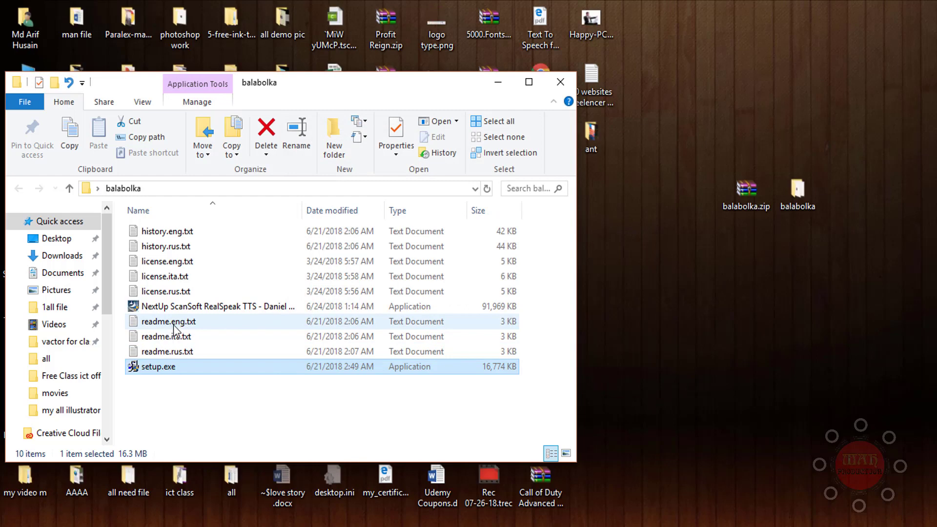
# - Run the NextUp ScanSoft RealSpeak Daniel voice installer and approve its permission prompt
pyautogui.doubleClick(244, 308)
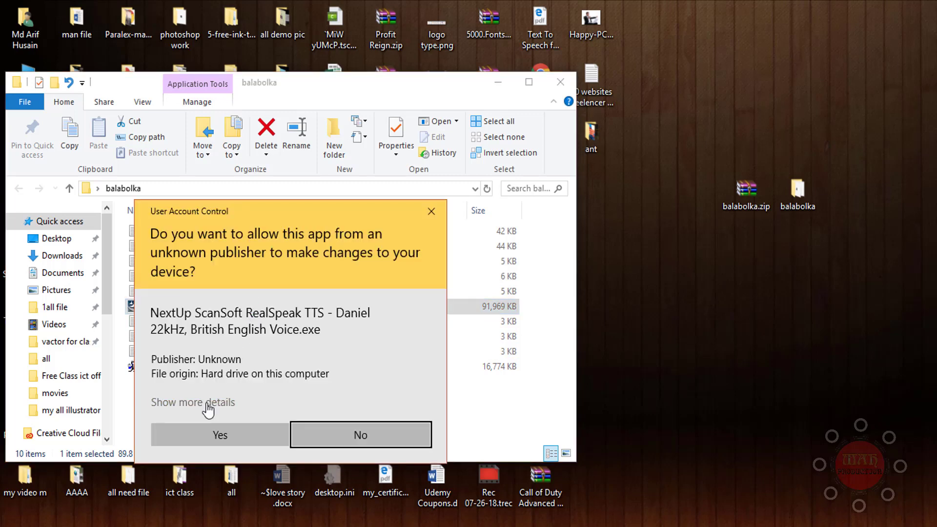
pyautogui.click(194, 435)
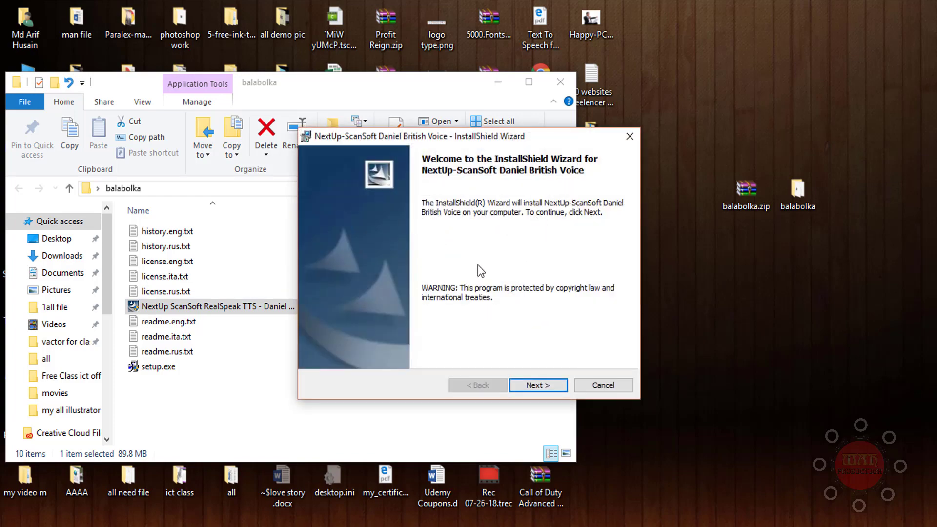
# - Accept the licence and install the Daniel British Voice to the default folder, showing the readme
pyautogui.click(524, 385)
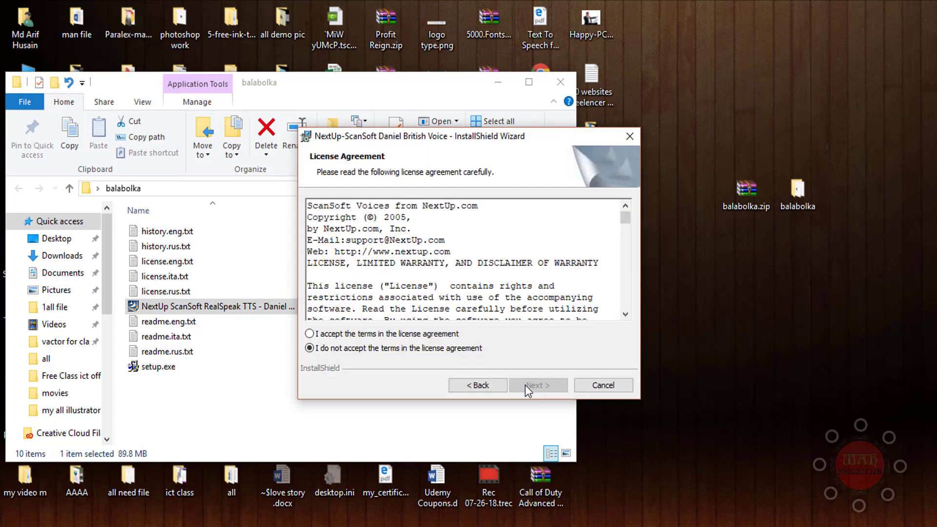
pyautogui.click(450, 338)
pyautogui.scroll(-5, 498, 236)
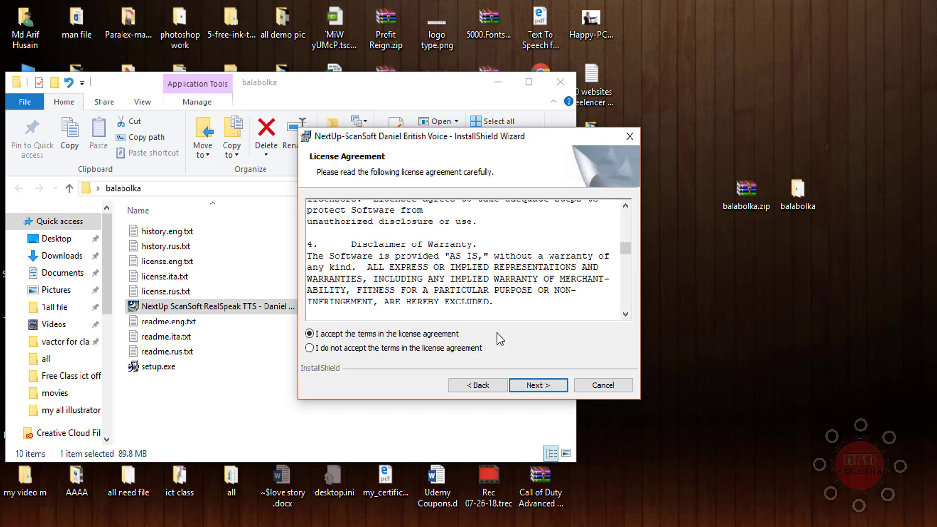
pyautogui.scroll(-5, 498, 236)
pyautogui.click(538, 387)
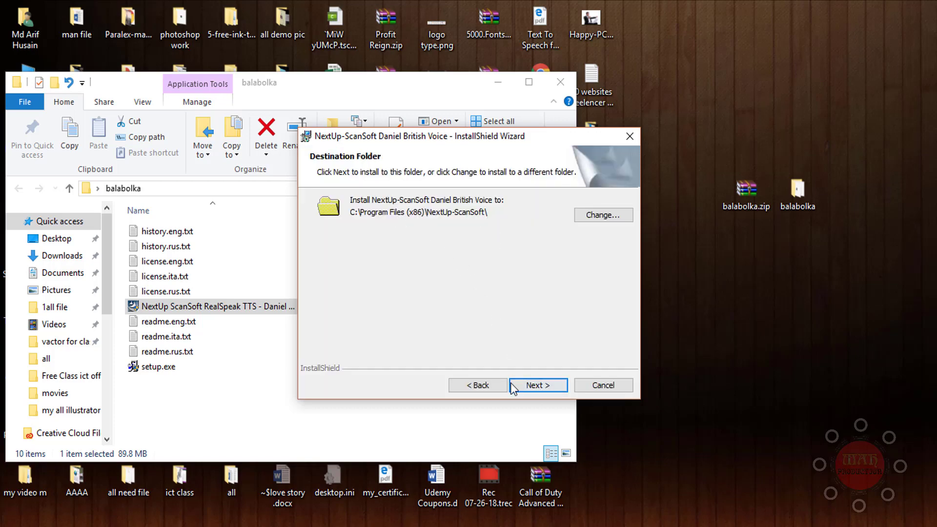
pyautogui.click(528, 386)
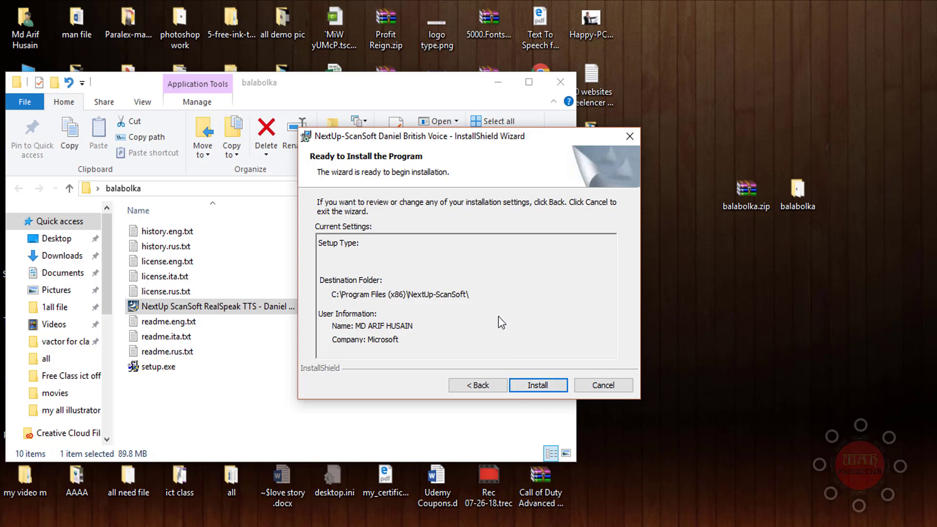
pyautogui.click(525, 388)
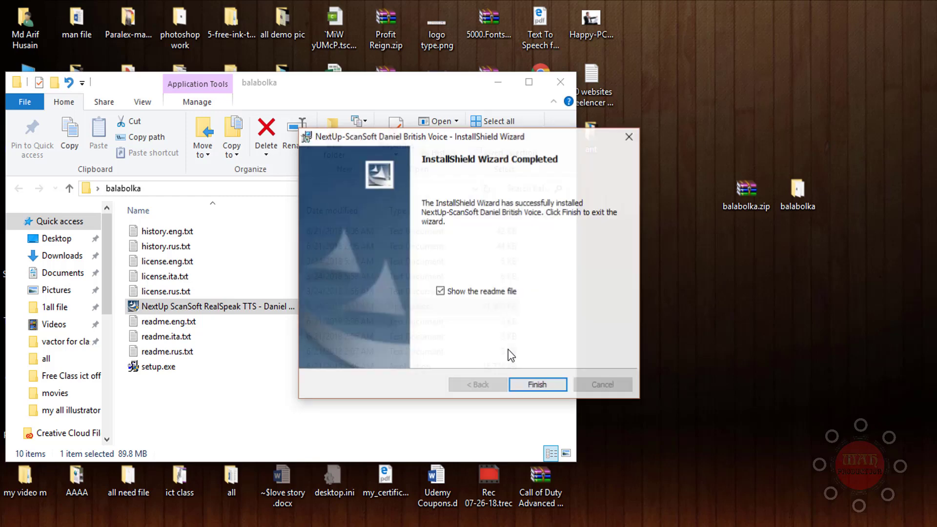
pyautogui.click(548, 387)
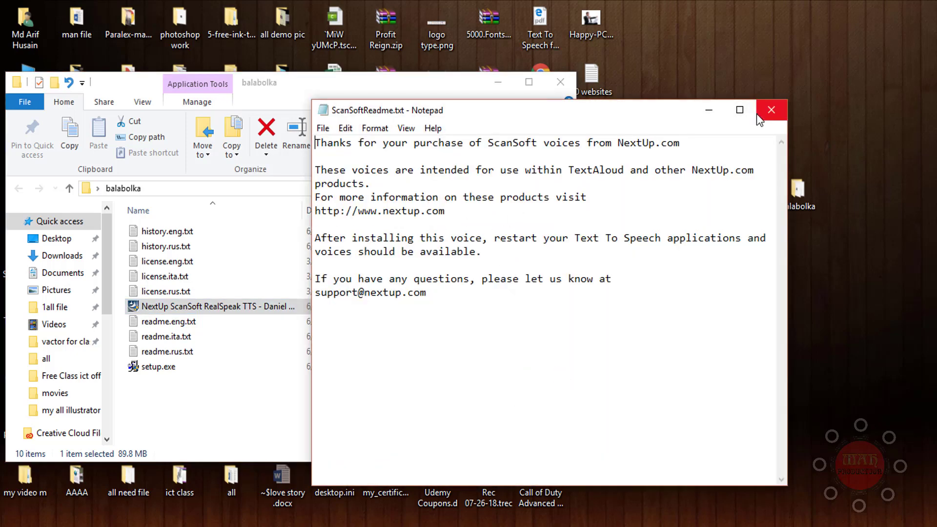
# - Close the voice readme and paste the design-websites paragraph into Balabolka's Document1
pyautogui.click(770, 110)
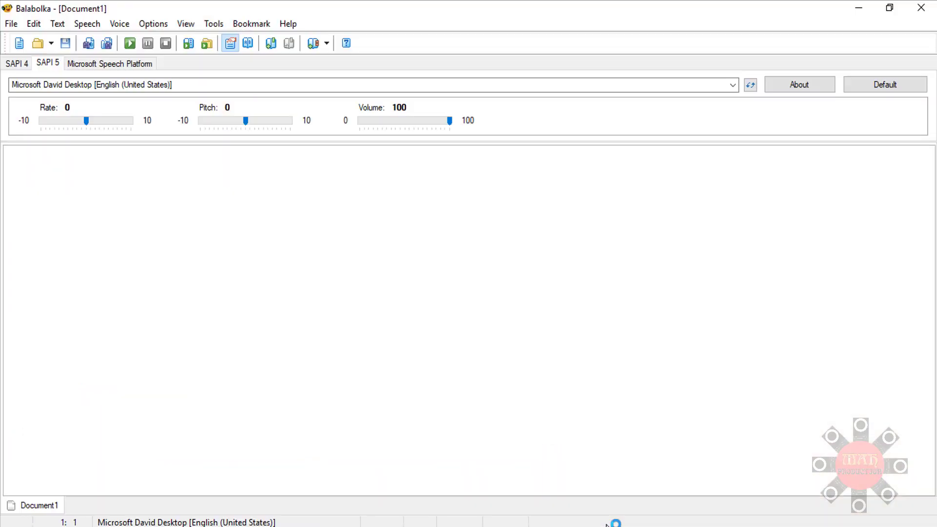
pyautogui.write('The best design websites for graphic, web & interactive designers! Browse ... Freelance Design ... Each month, HOW editors peruse hundreds of websites to find the best of the best in terms of design of ... Plus, submit a website design that you think should be included.')
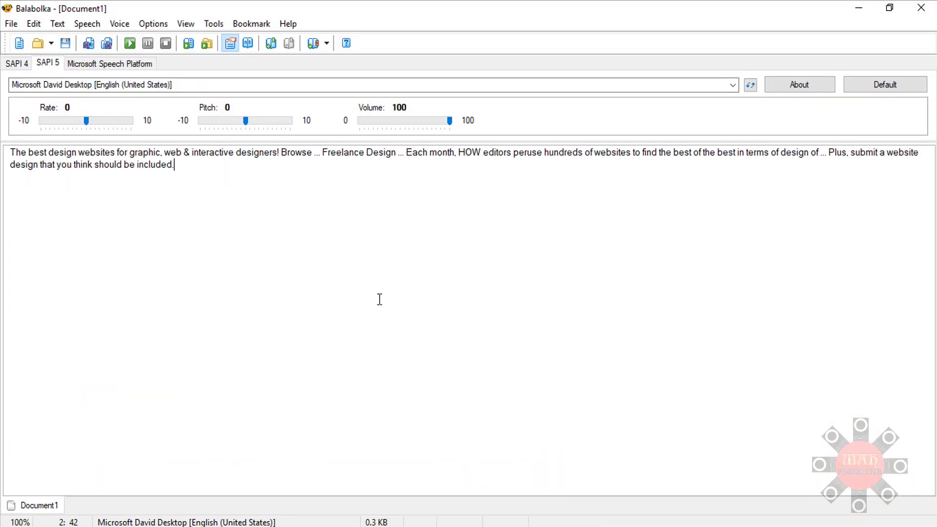
# - Delete the '...' dots after 'Browse', 'Freelance Design' and 'design of'
pyautogui.click(314, 152)
pyautogui.press('BackSpace')
pyautogui.press('BackSpace')
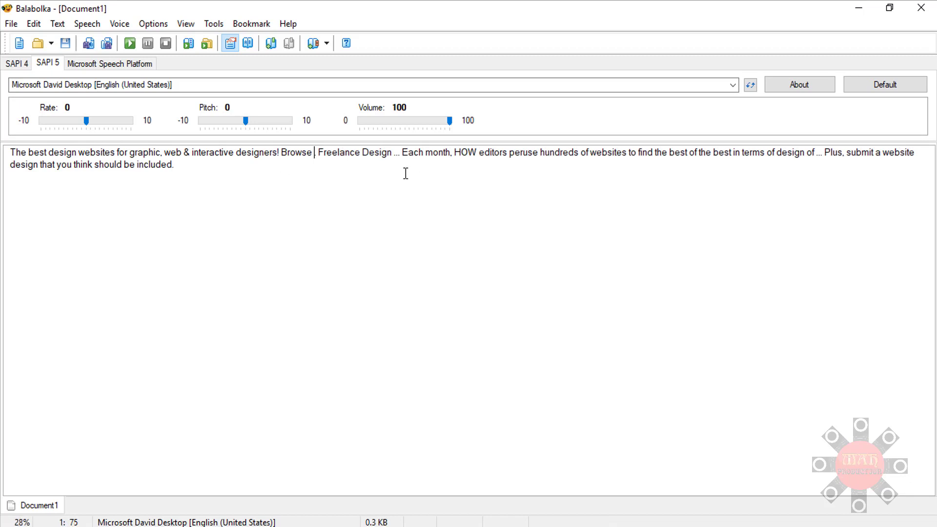
pyautogui.click(397, 152)
pyautogui.press('BackSpace')
pyautogui.press('BackSpace')
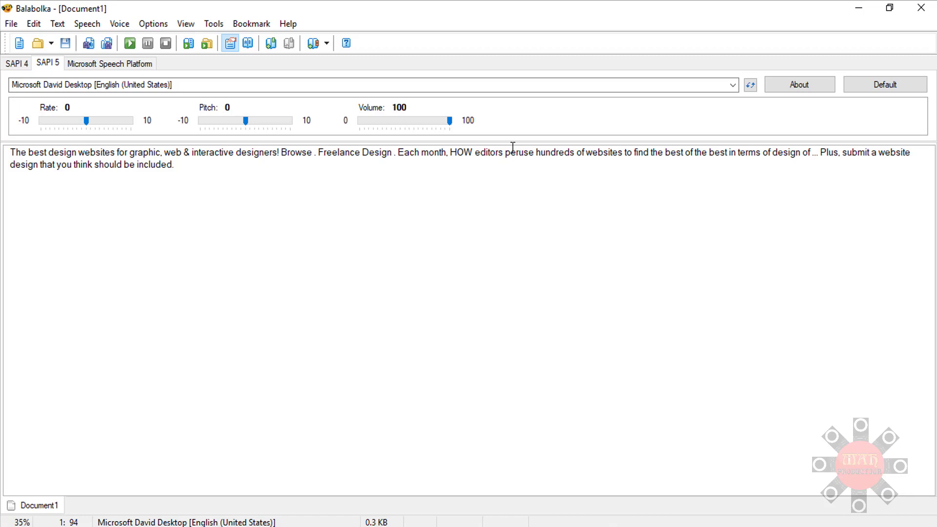
pyautogui.click(817, 152)
pyautogui.press('BackSpace')
pyautogui.press('BackSpace')
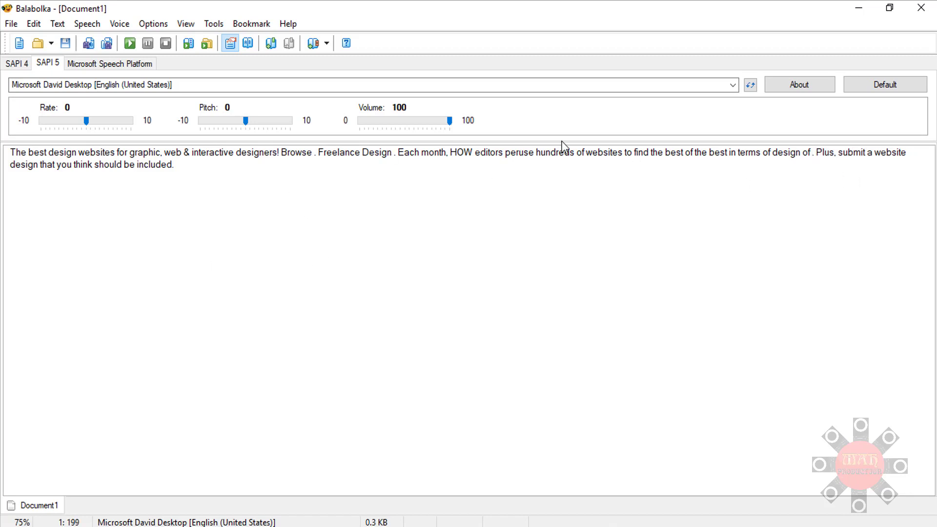
# - Have the cleaned passage read aloud in the Microsoft Zira Desktop voice
pyautogui.click(131, 51)
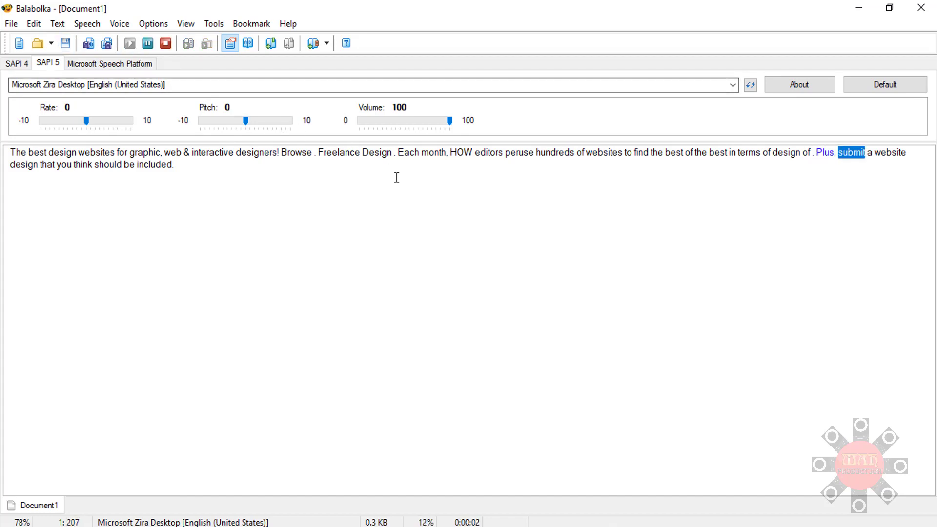
pyautogui.press('F7')
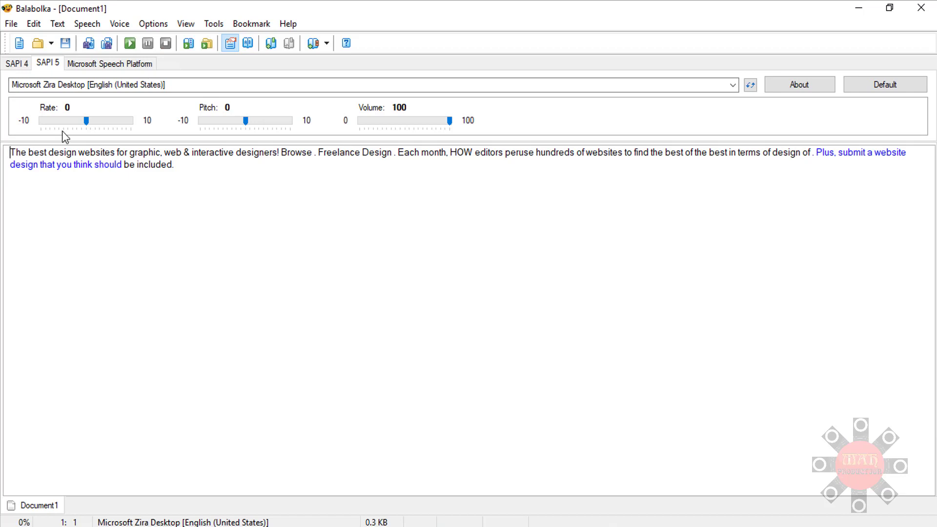
pyautogui.click(130, 43)
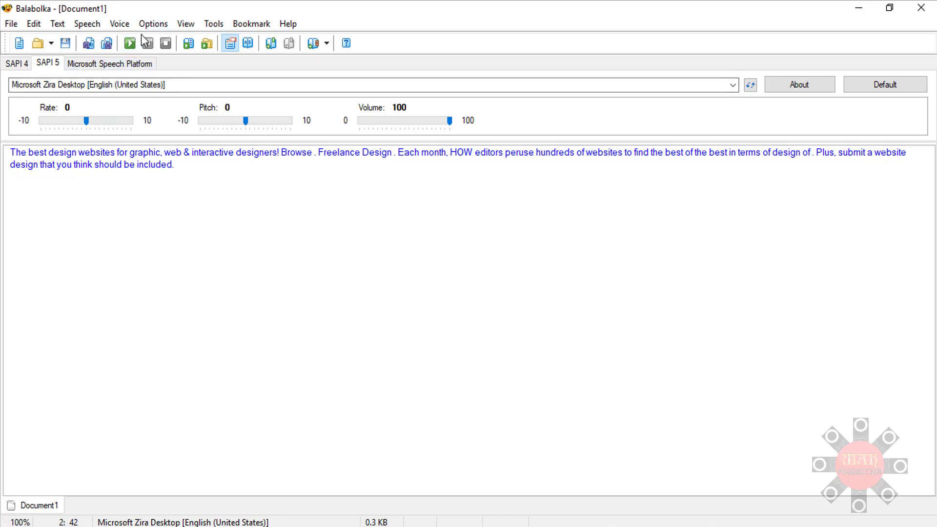
# - Read the passage aloud with the ScanSoft Daniel_Full_22kHz voice
pyautogui.click(119, 24)
pyautogui.moveTo(138, 107)
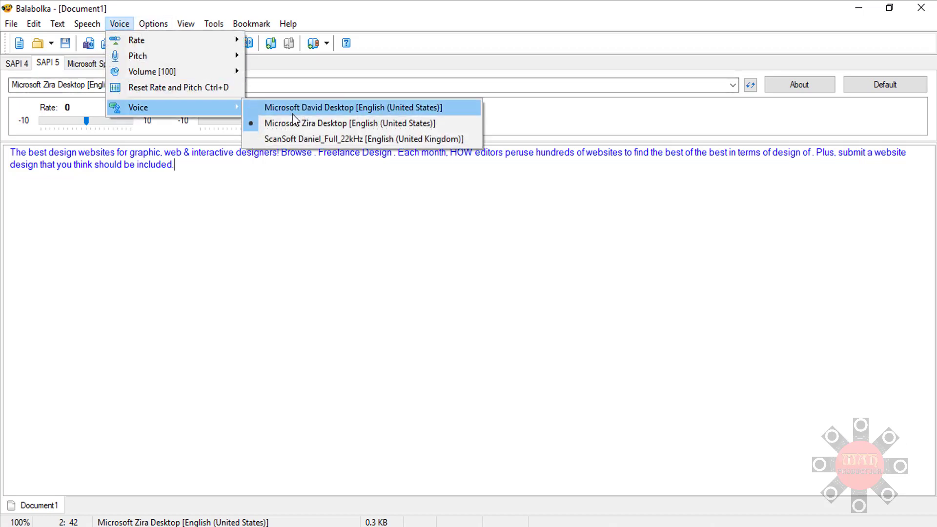
pyautogui.click(278, 141)
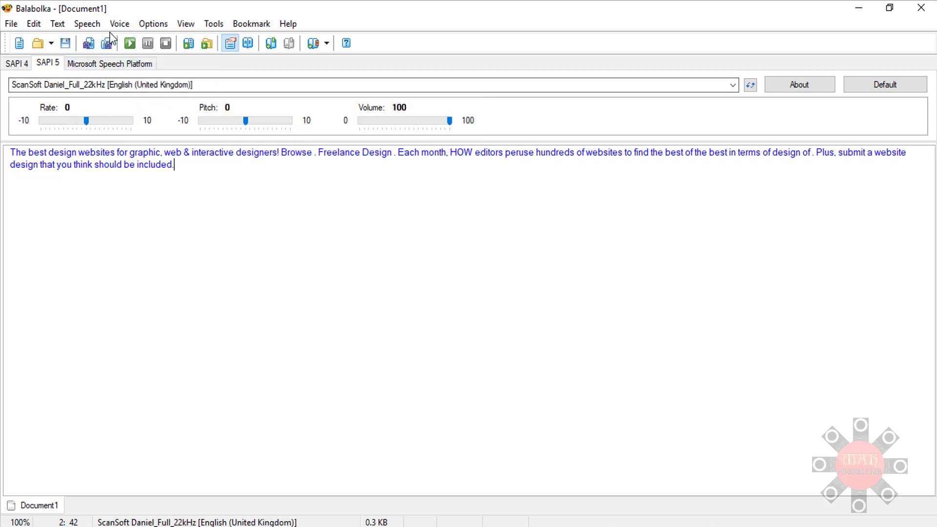
pyautogui.click(129, 43)
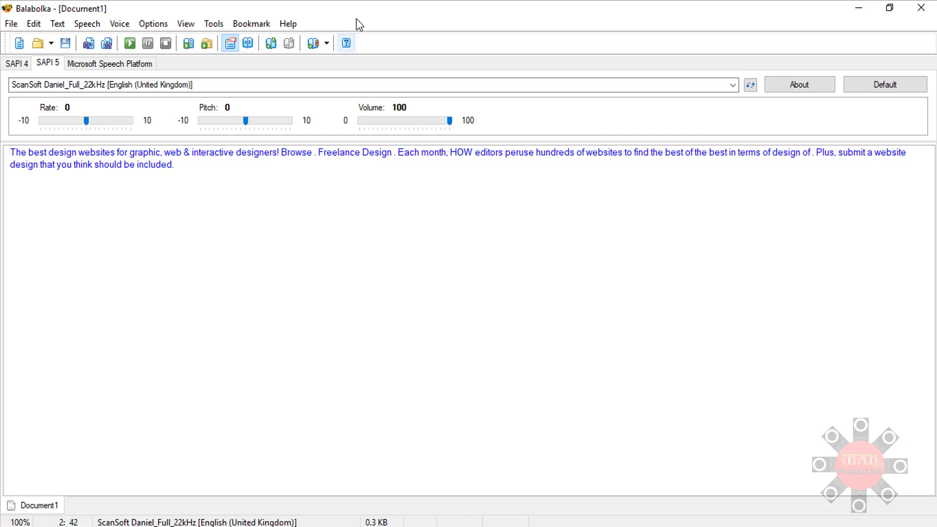
# - Read the passage from its start with the Microsoft David Desktop voice
pyautogui.click(119, 24)
pyautogui.moveTo(138, 107)
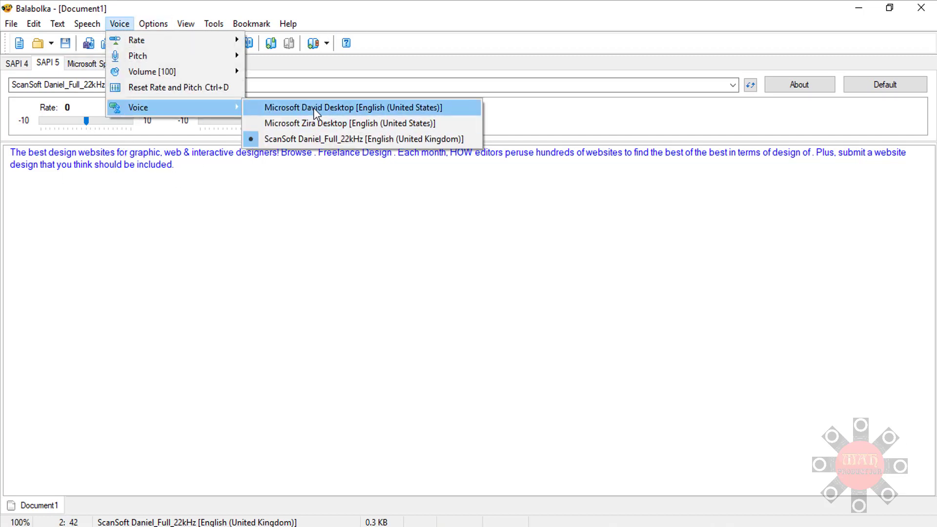
pyautogui.click(314, 107)
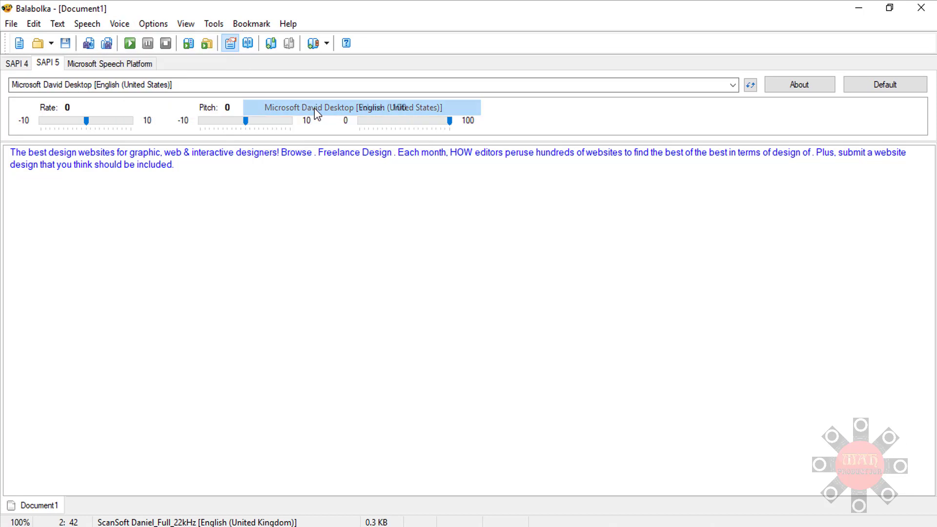
pyautogui.click(8, 154)
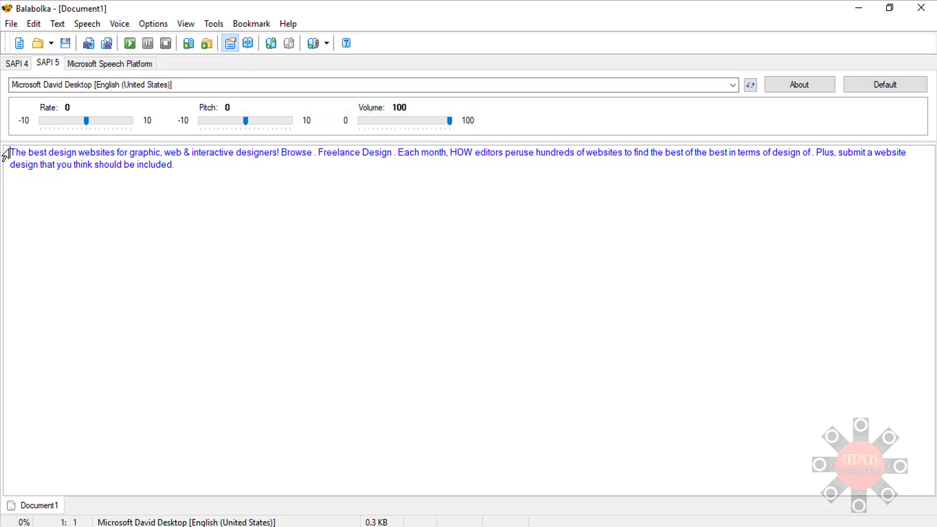
pyautogui.click(130, 44)
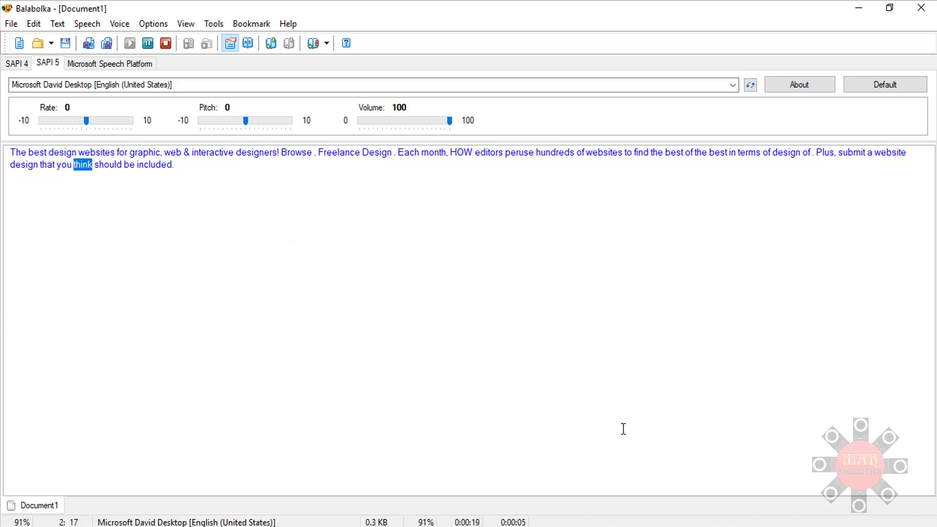
# - Replace the passage with the Google Trends paragraph and read it with VW Julie at rate -1
pyautogui.moveTo(173, 165); pyautogui.dragTo(15, 119)
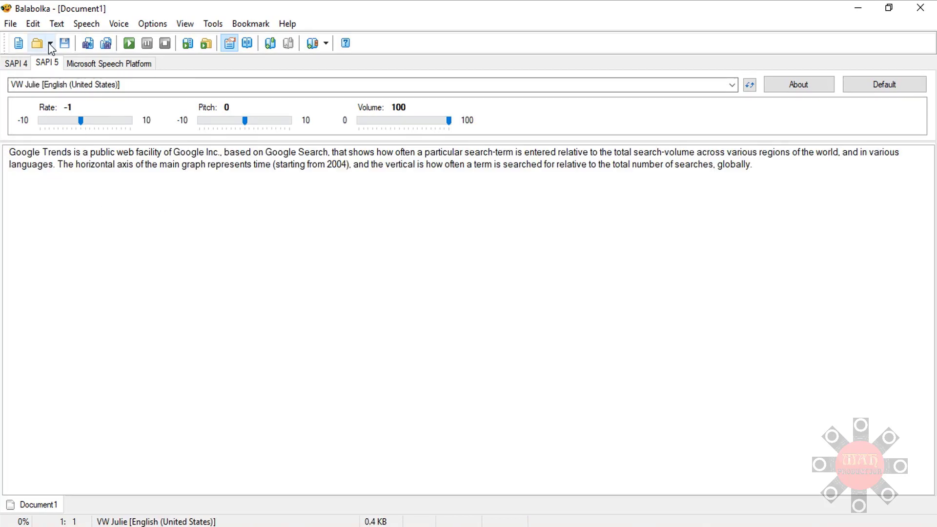
pyautogui.click(135, 43)
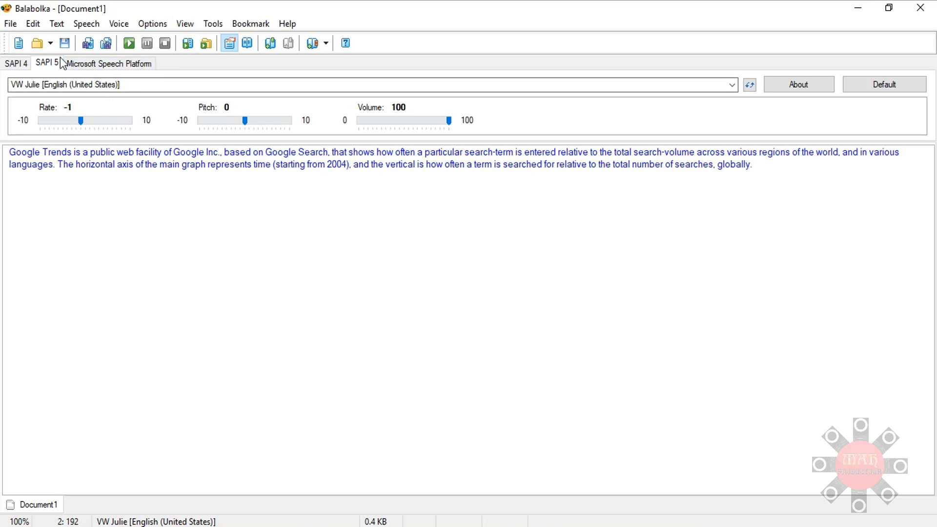
# - Save the speech to New folder (4) as 'a Google Trends is a public web facility of Google Inc.wav'
pyautogui.click(91, 49)
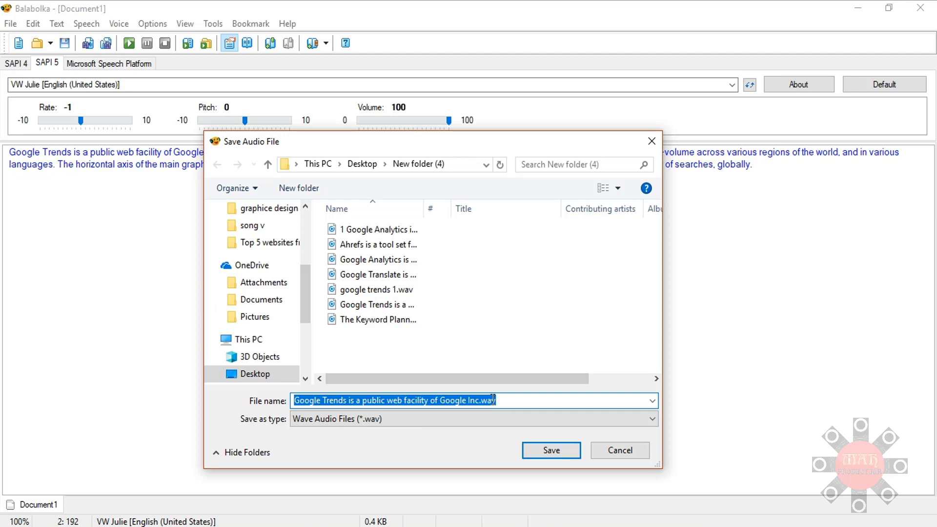
pyautogui.press('Home')
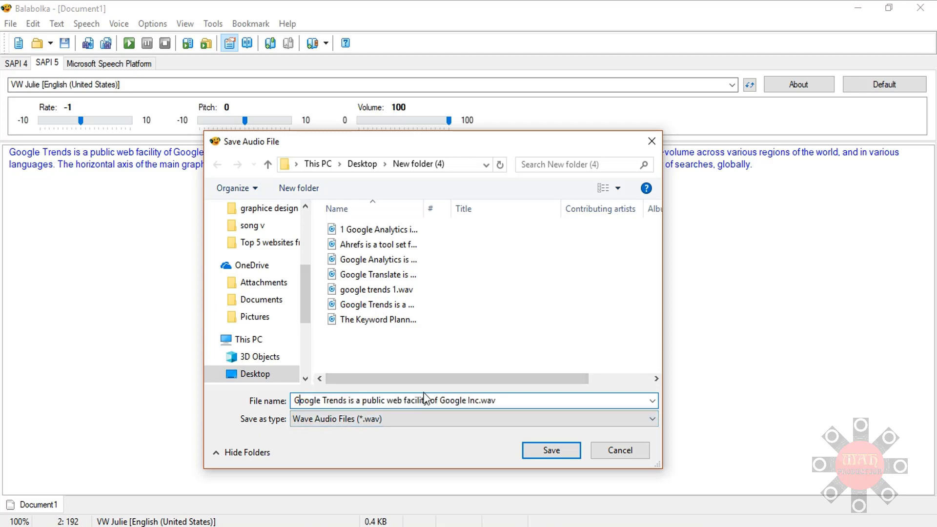
pyautogui.write('1')
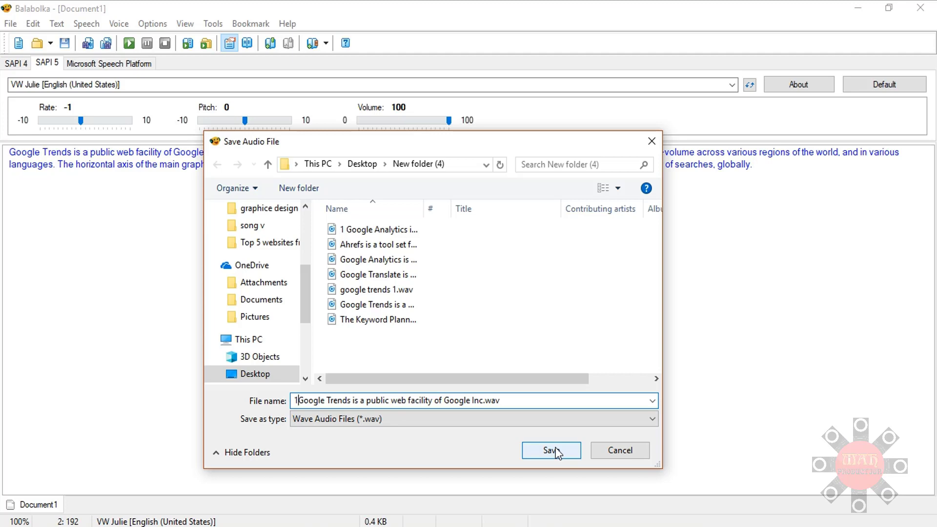
pyautogui.press('BackSpace')
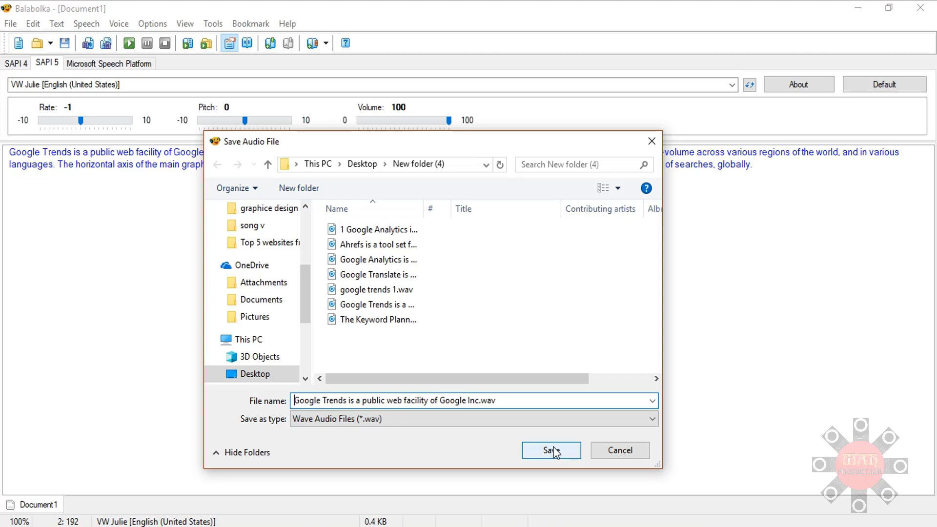
pyautogui.write('a')
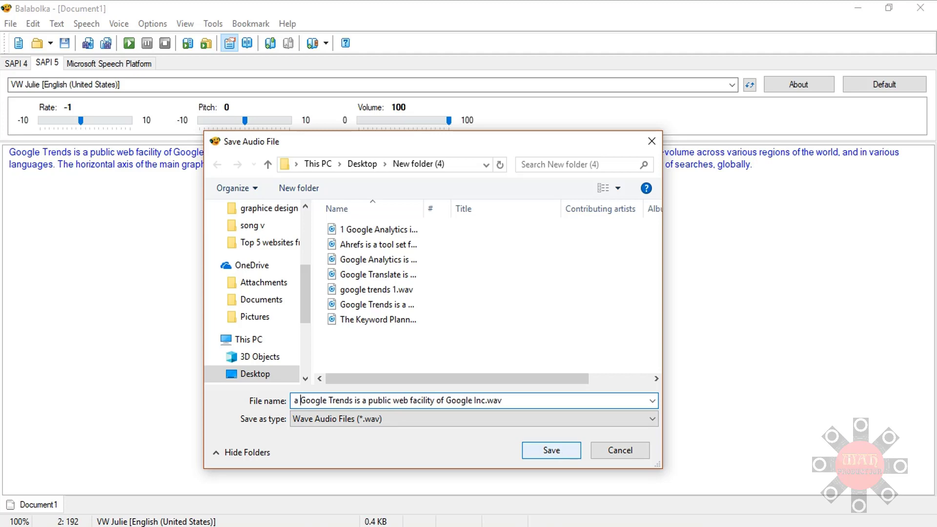
pyautogui.click(562, 453)
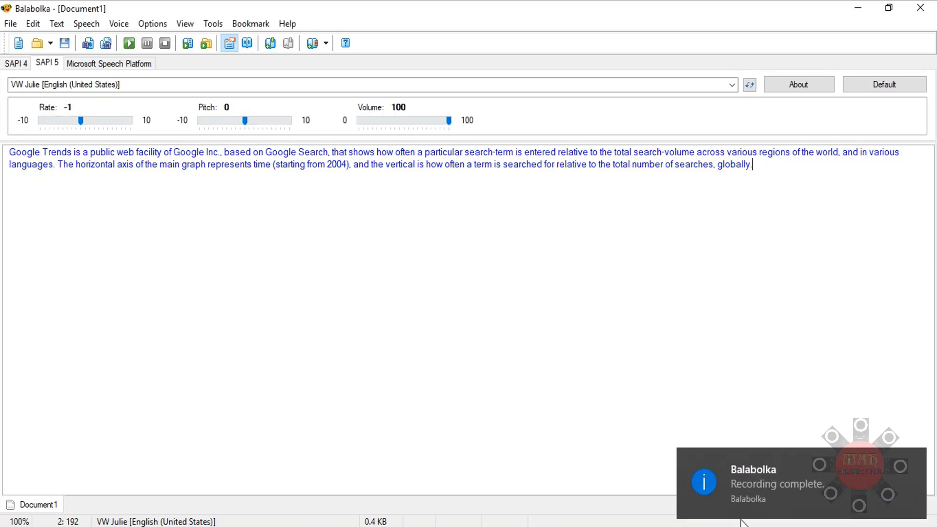
# - Dismiss the recording notice, minimize Balabolka, and select the Google Trends WAV in New folder (4)
pyautogui.click(780, 468)
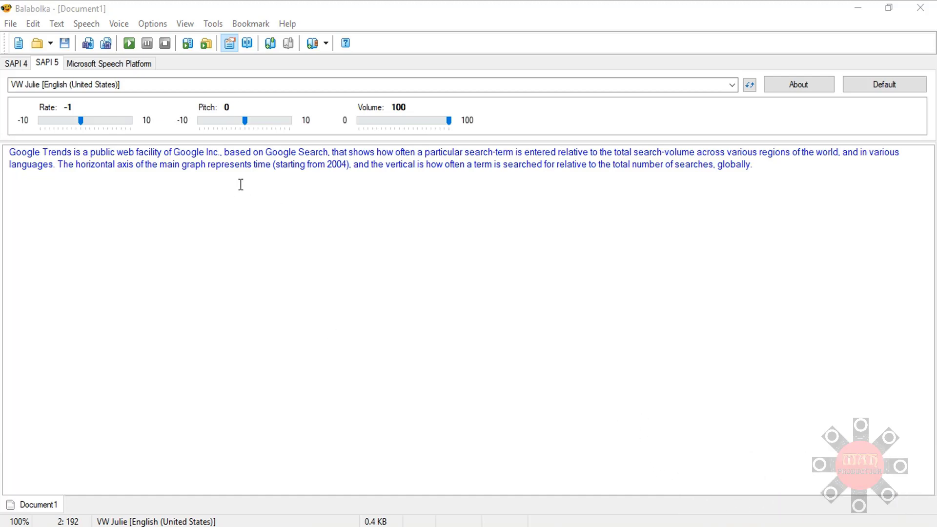
pyautogui.click(857, 8)
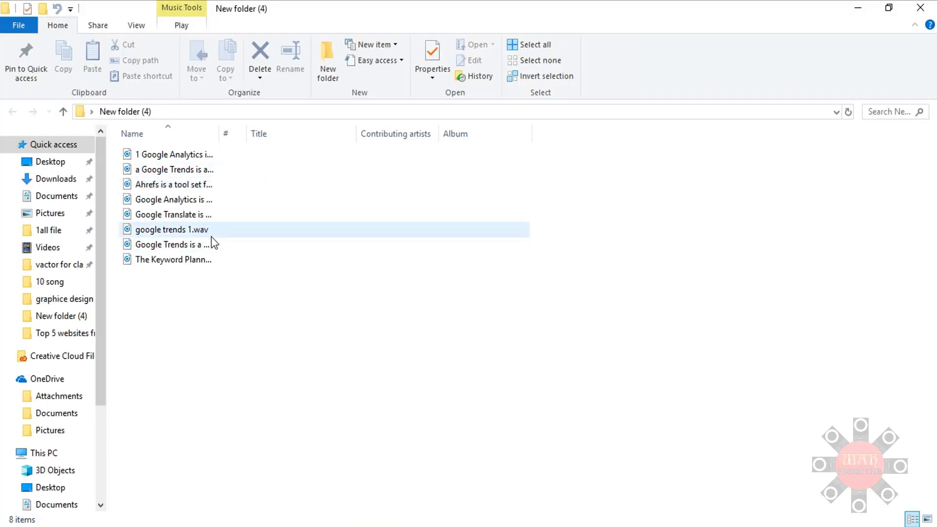
pyautogui.click(150, 172)
# - Play the Google Trends WAV in Groove Music, pause it around 20 seconds, and close the player
pyautogui.doubleClick(149, 173)
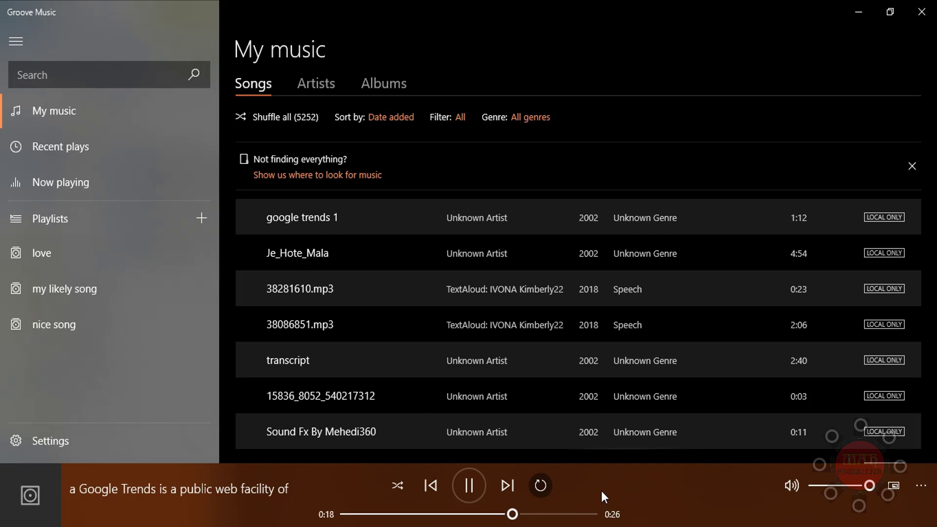
pyautogui.click(462, 480)
pyautogui.click(921, 12)
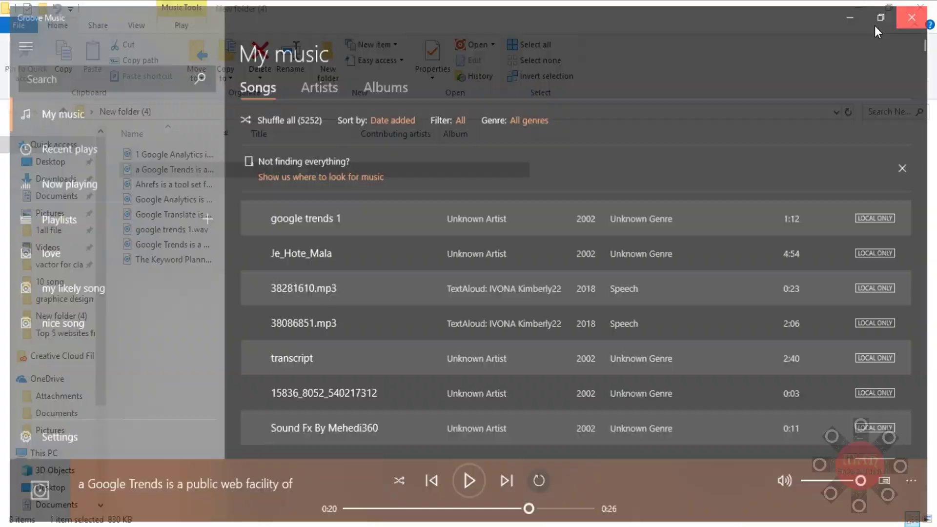